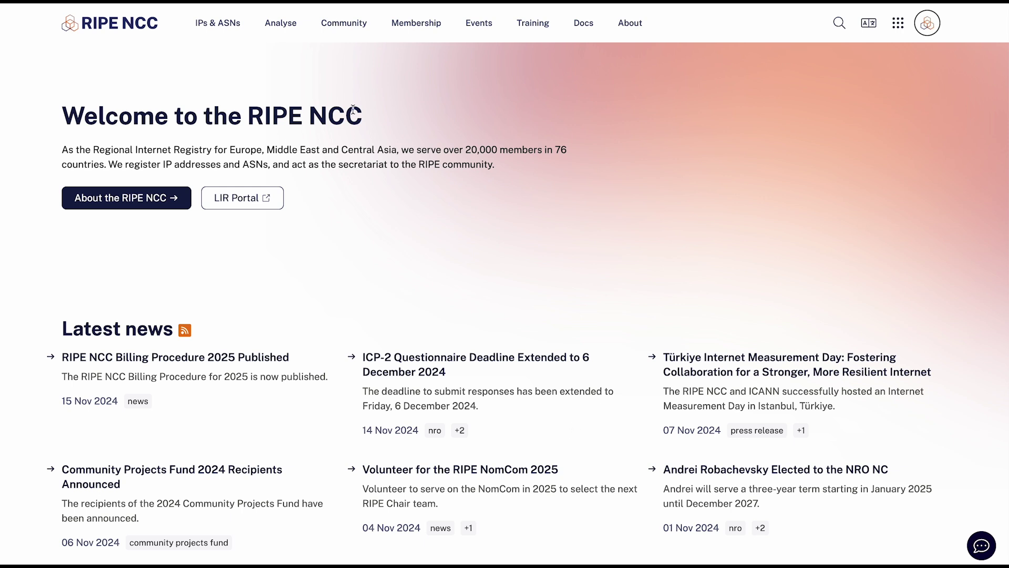
# From IPs & ASNs, open Webupdates and start creating a new inetnum object
pyautogui.click(236, 31)
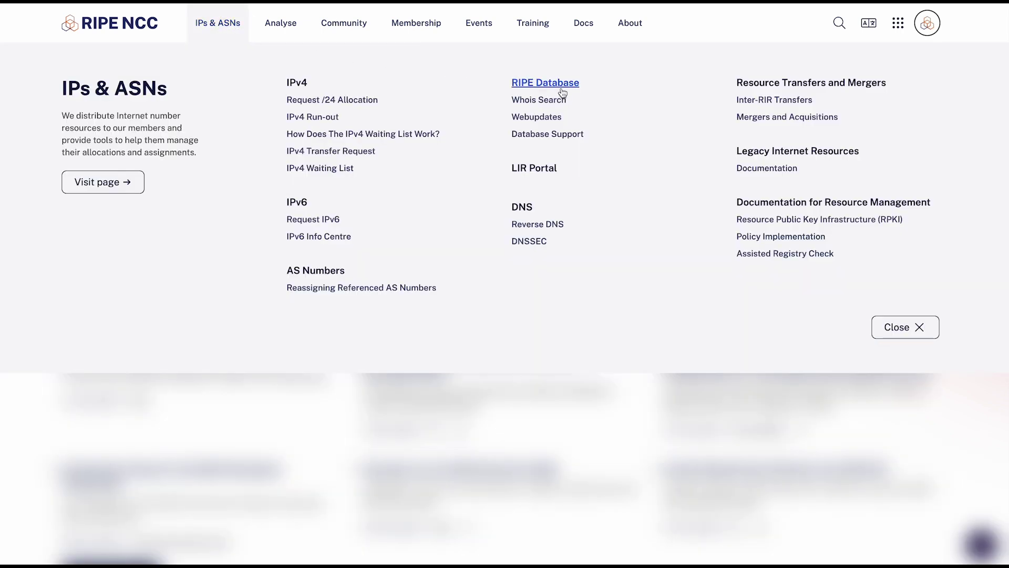
pyautogui.click(536, 117)
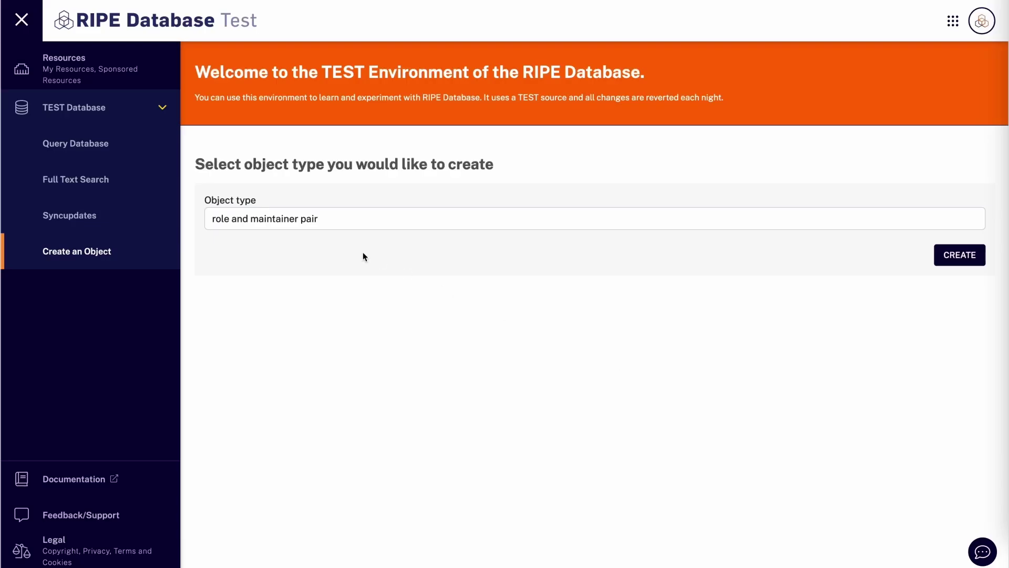
pyautogui.click(335, 225)
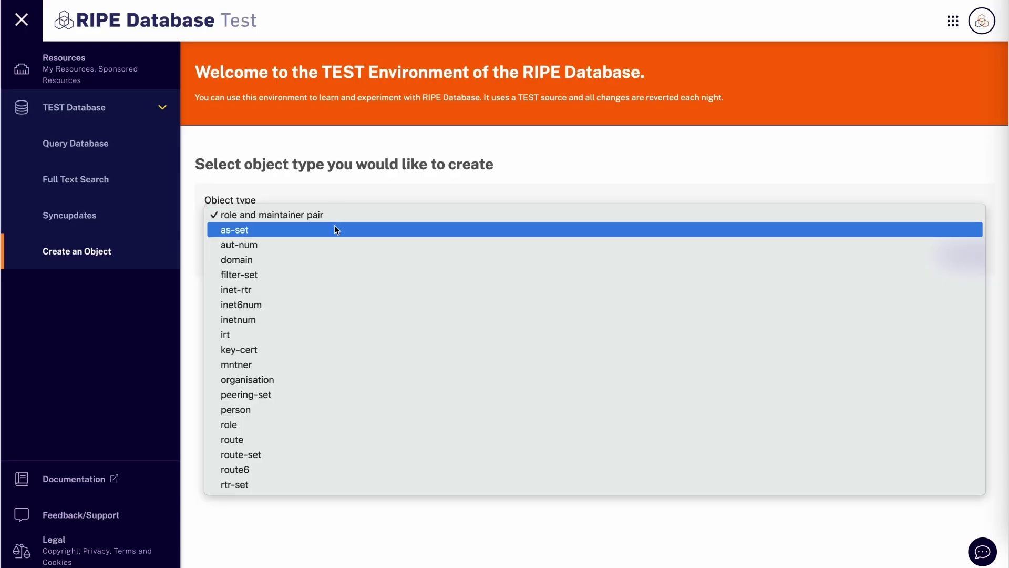
pyautogui.click(297, 319)
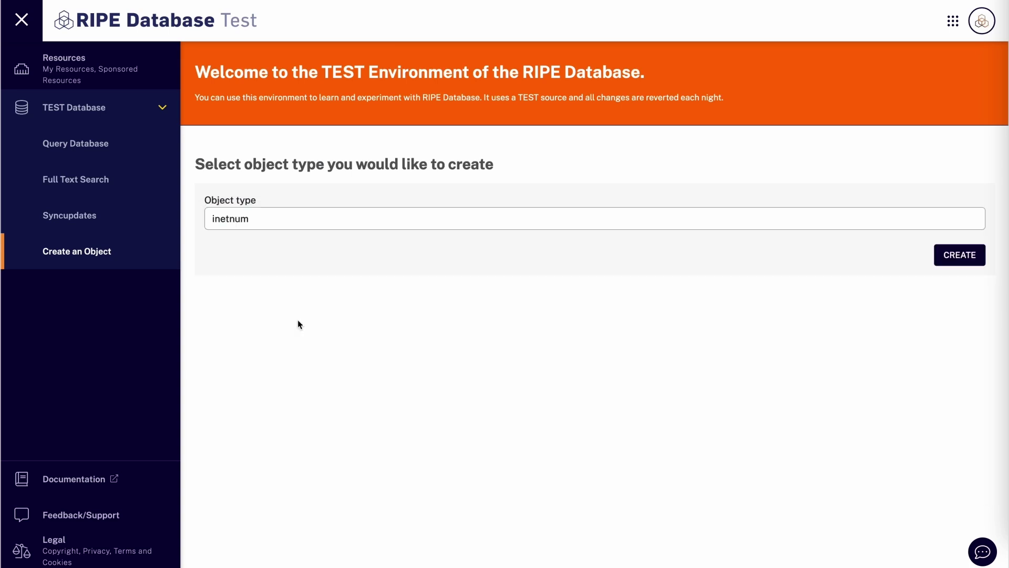
pyautogui.click(965, 262)
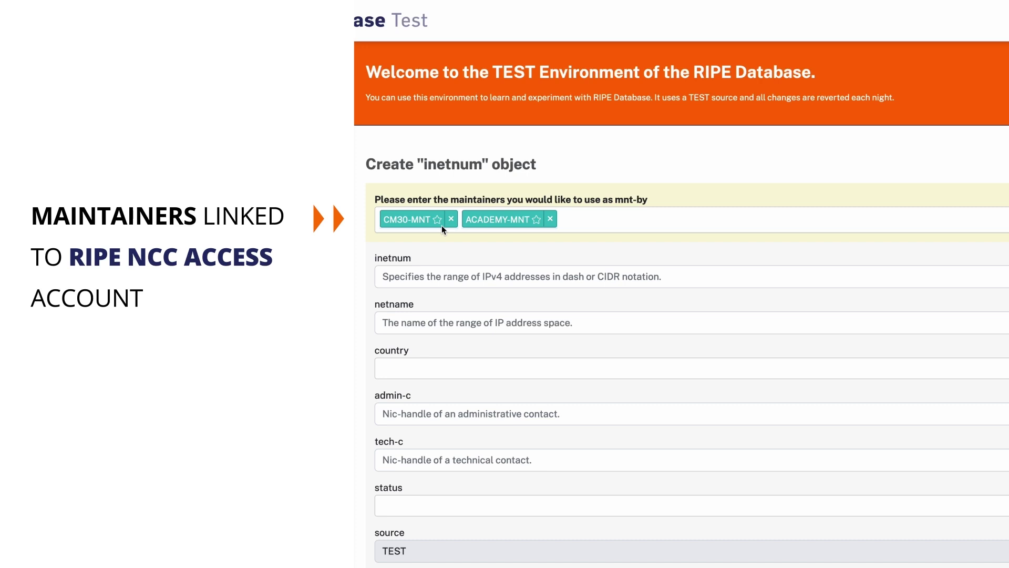
# Remove CM30-MNT from the mnt-by field, leaving ACADEMY-MNT
pyautogui.click(451, 219)
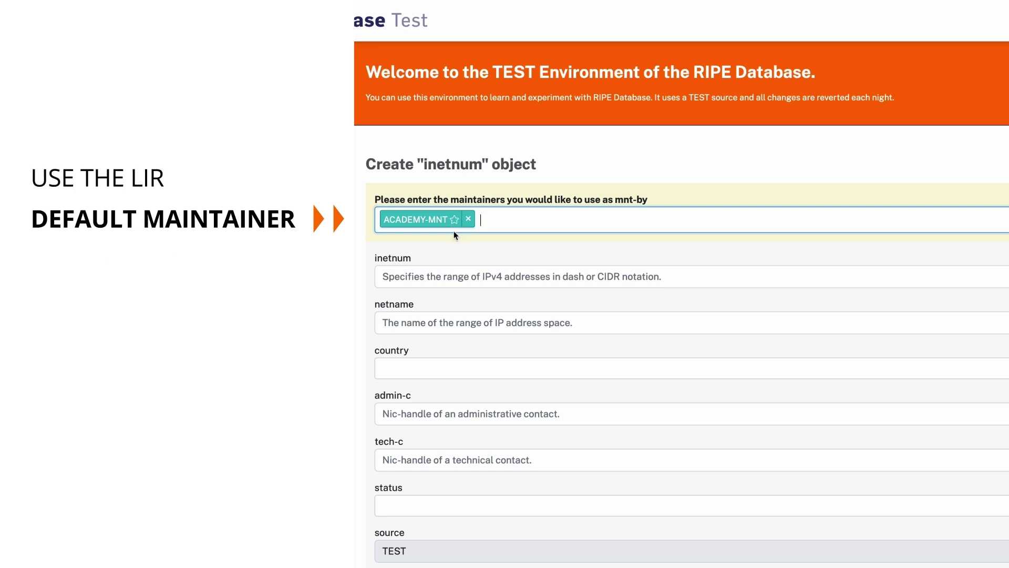
# Enter range 192.30.0.0 - 192.30.0.255 and replace netname HIGHSPEED-DSL with GRAPEFRUIT-HOSTING
pyautogui.click(490, 276)
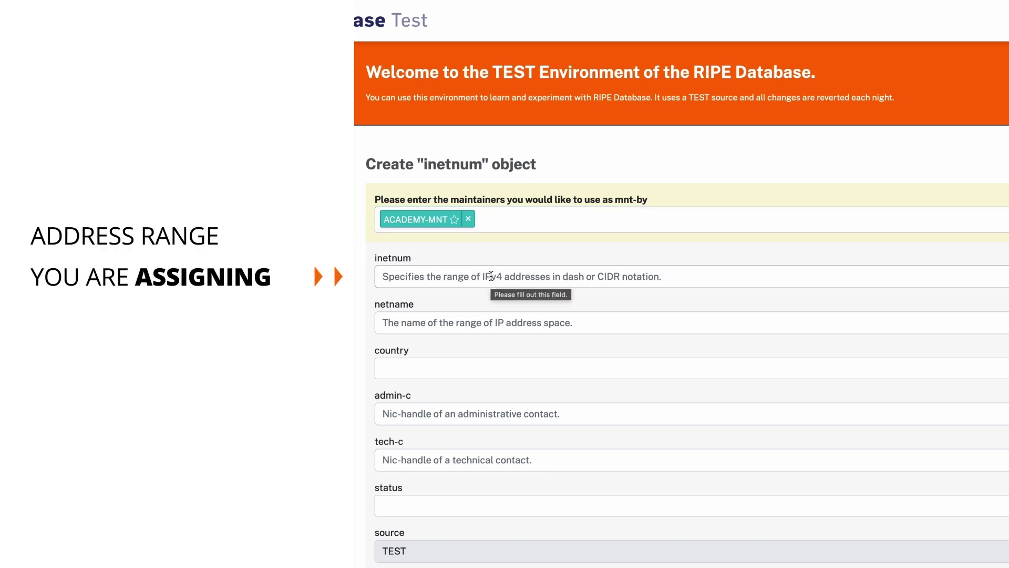
pyautogui.write('192.30.0.')
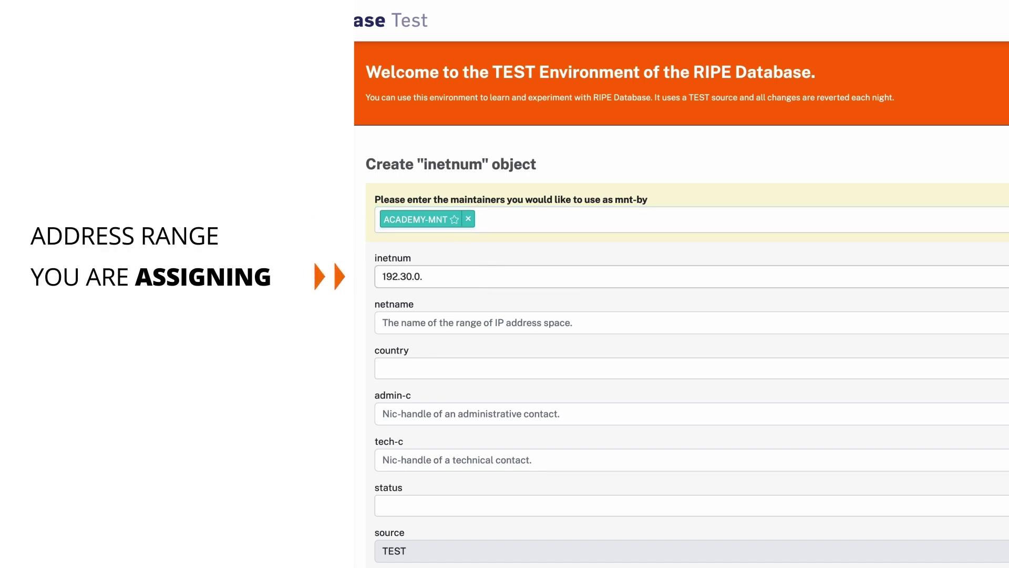
pyautogui.write('0 - 192.30.0.255')
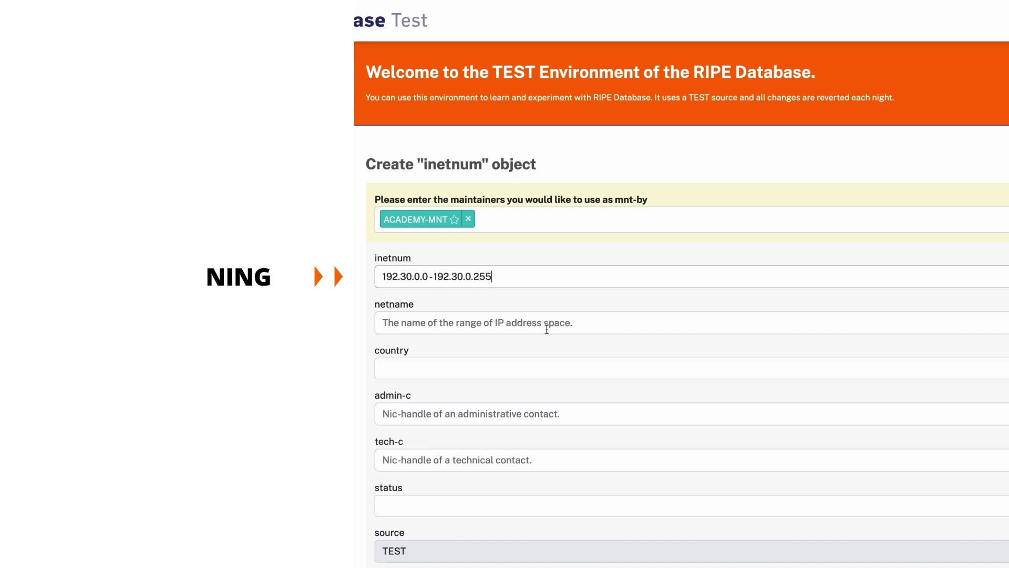
pyautogui.click(546, 329)
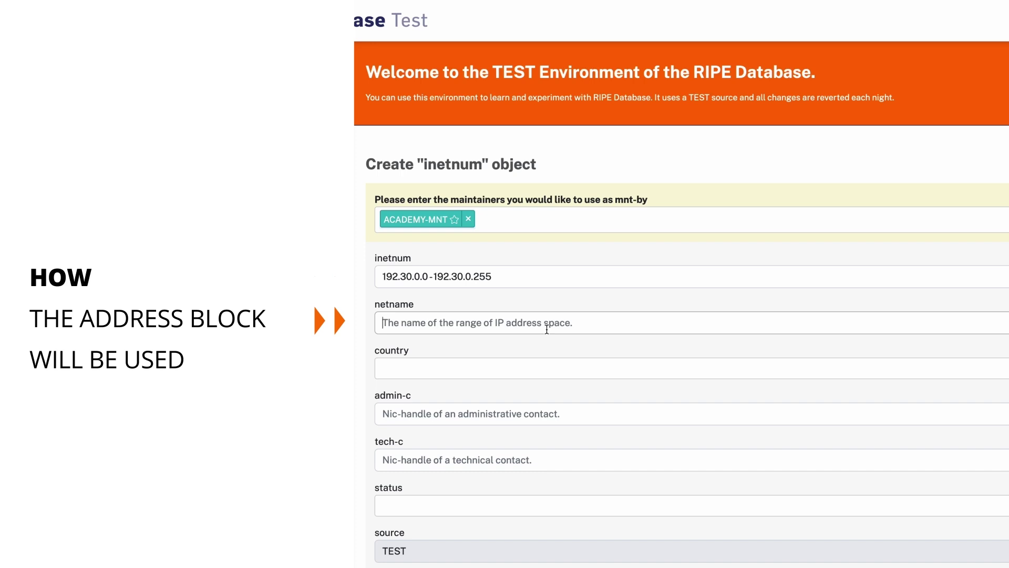
pyautogui.write('HIGHS')
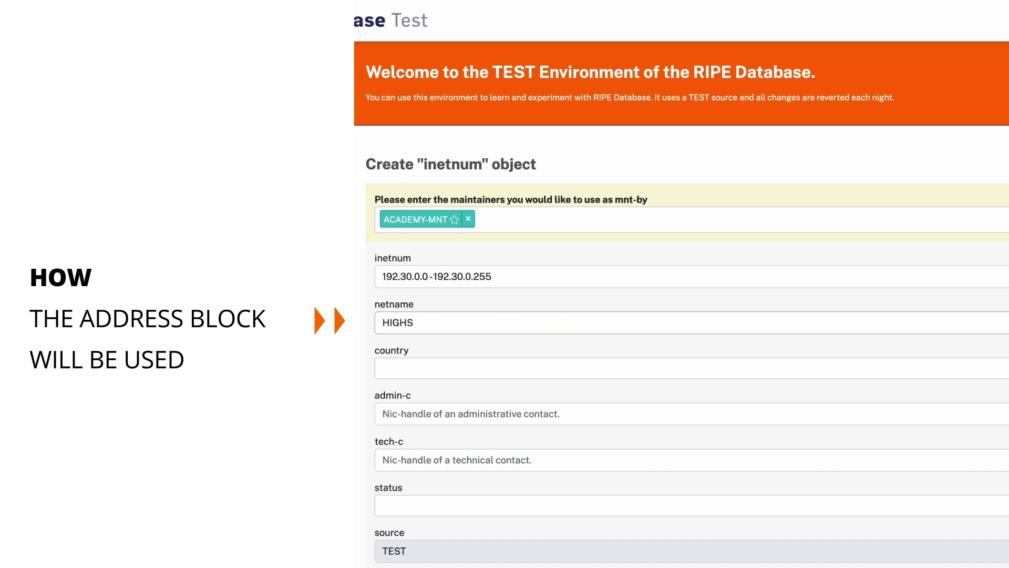
pyautogui.write('PEED-DSL')
pyautogui.press('BackSpace')
pyautogui.press('BackSpace')
pyautogui.press('BackSpace')
pyautogui.press('BackSpace')
pyautogui.press('BackSpace')
pyautogui.press('BackSpace')
pyautogui.press('BackSpace')
pyautogui.press('BackSpace')
pyautogui.press('BackSpace')
pyautogui.press('BackSpace')
pyautogui.press('BackSpace')
pyautogui.press('BackSpace')
pyautogui.press('BackSpace')
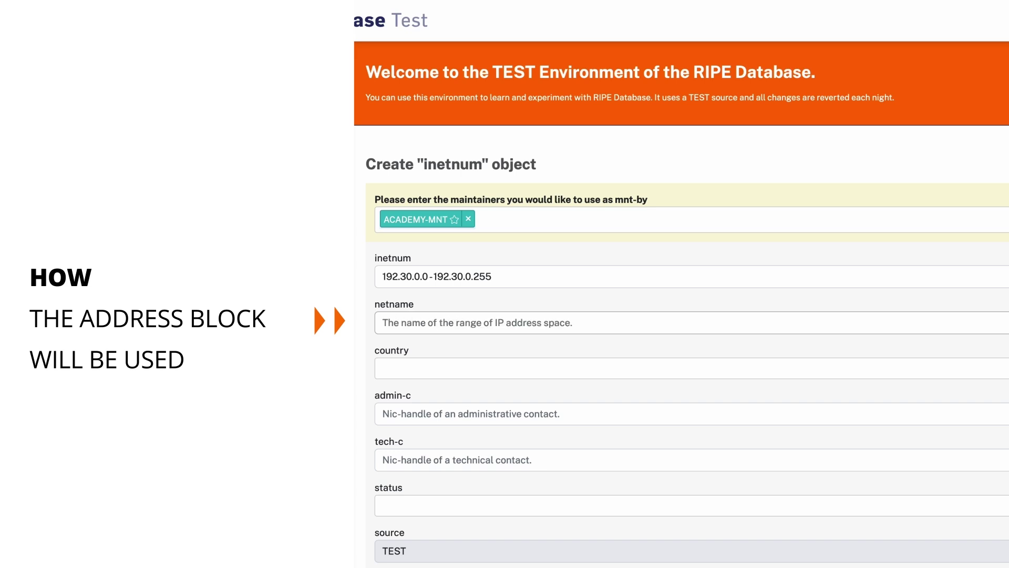
pyautogui.write('GRAPEF')
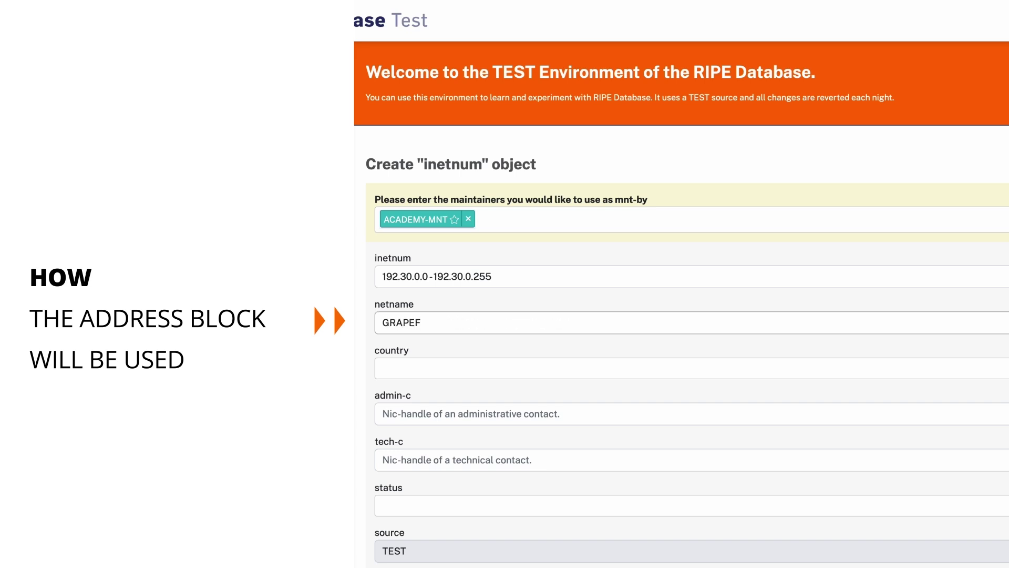
pyautogui.write('RUIT-HOSTING')
# Set the country to NL and the admin-c contact to RAR1-TEST
pyautogui.click(572, 364)
pyautogui.write('NL')
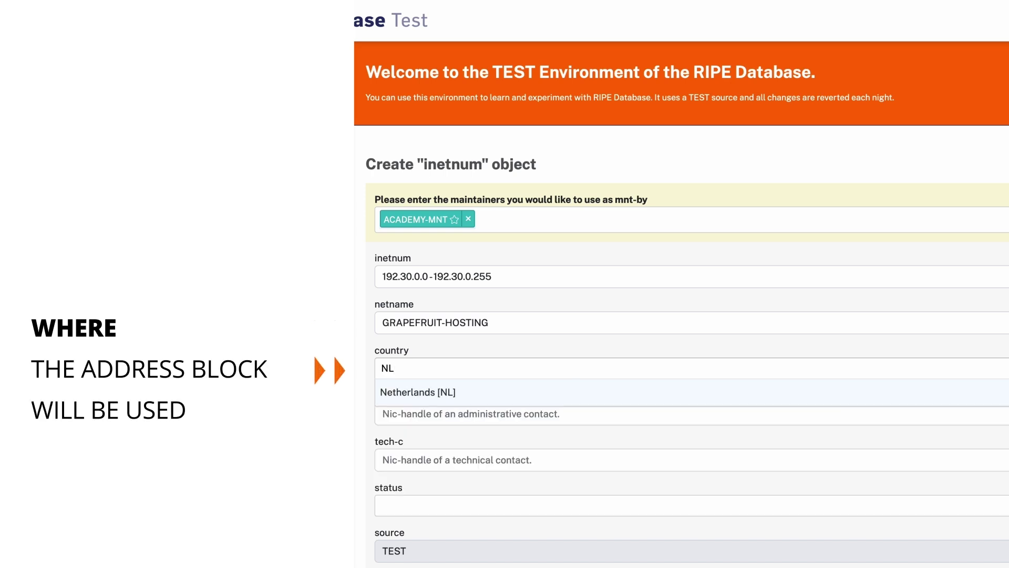
pyautogui.click(554, 393)
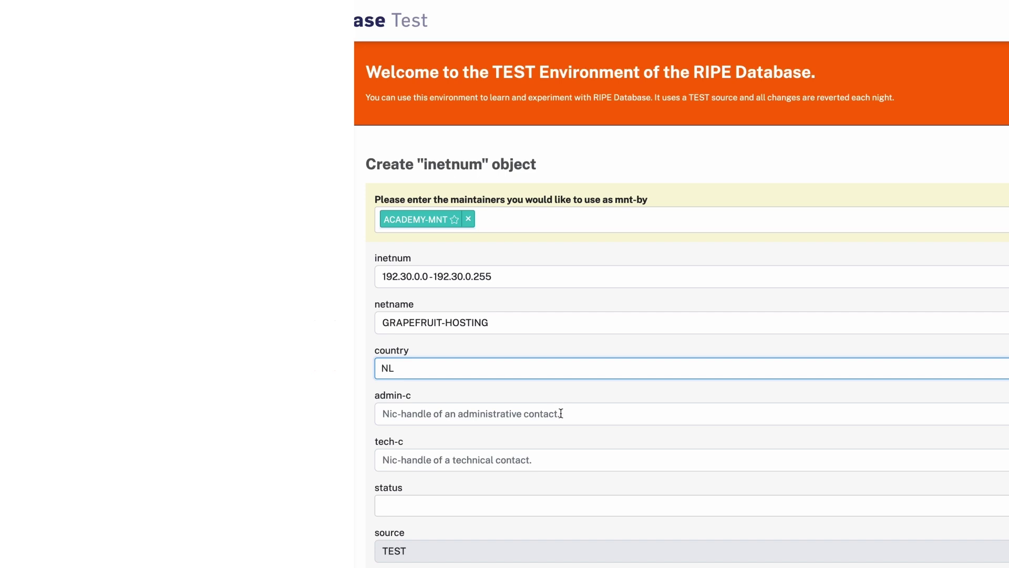
pyautogui.click(560, 410)
pyautogui.write('RAR1')
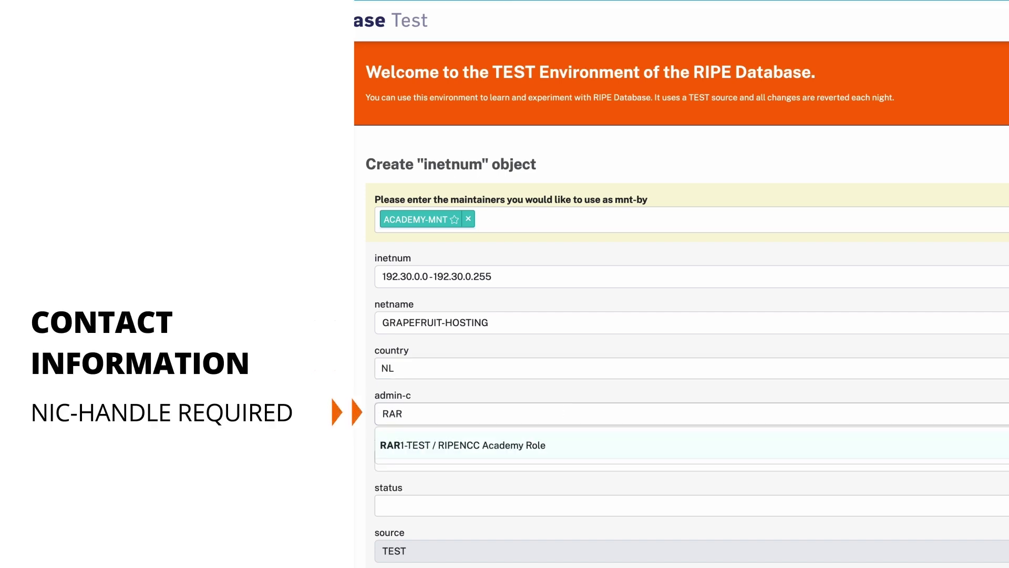
pyautogui.click(538, 447)
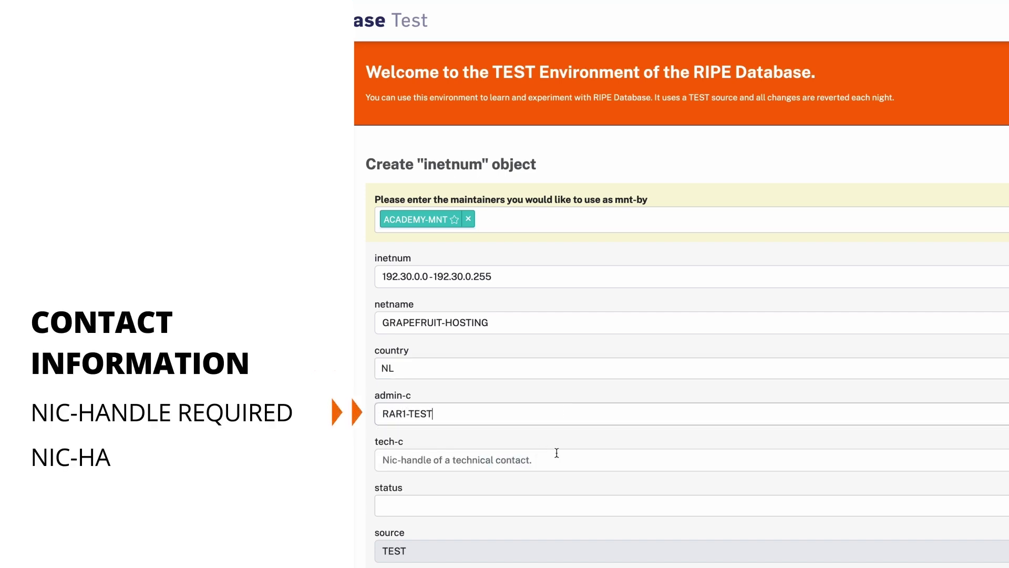
# Set the tech-c contact to TP30-TEST and the status to ASSIGNED PA
pyautogui.click(551, 458)
pyautogui.write('TP30')
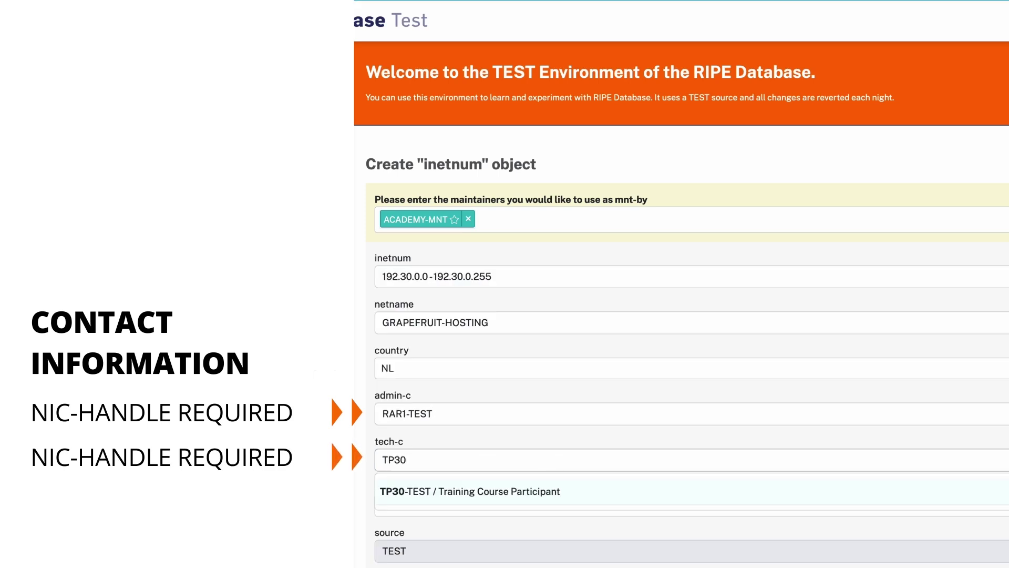
pyautogui.click(569, 495)
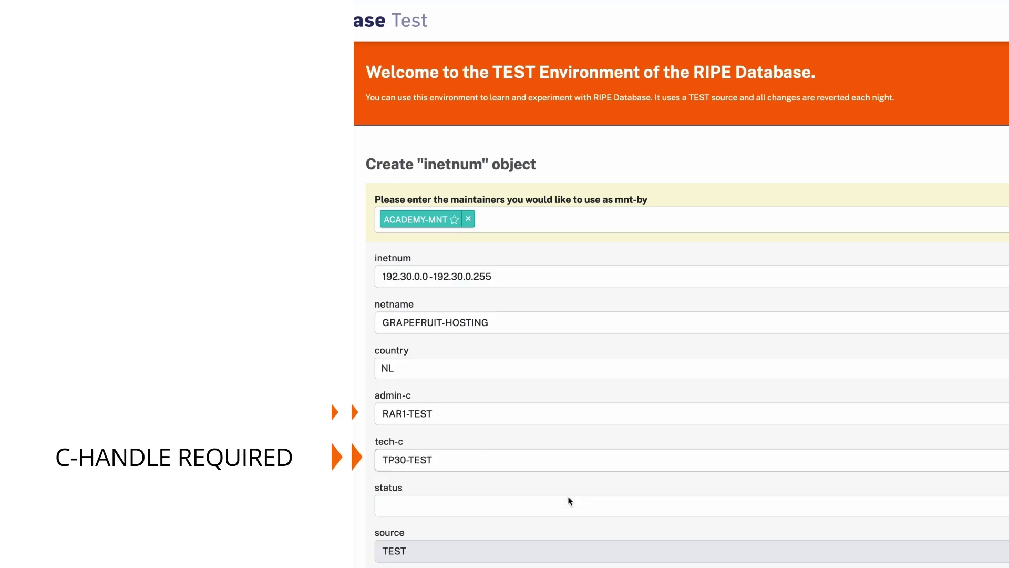
pyautogui.click(565, 506)
pyautogui.click(425, 419)
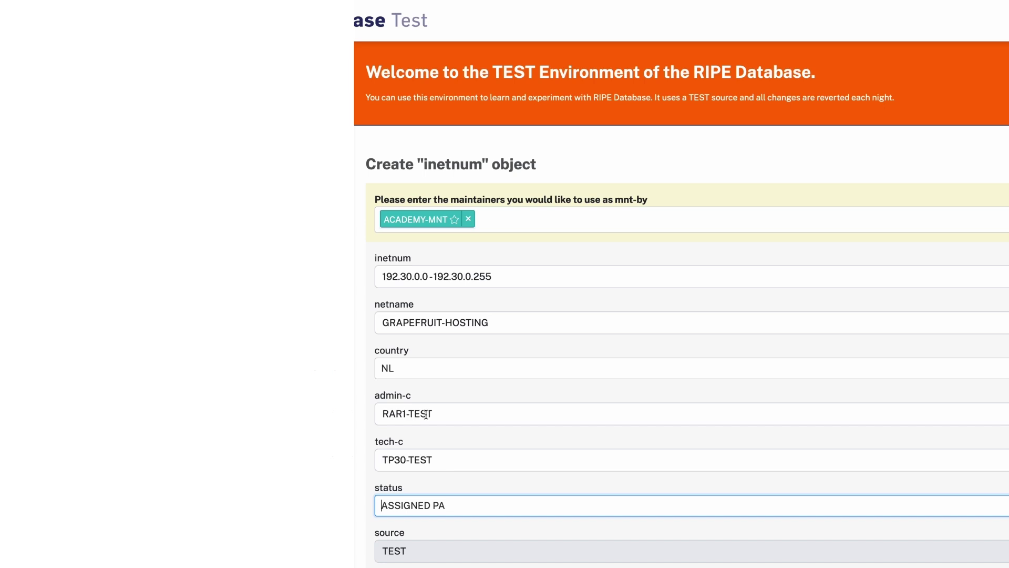
pyautogui.scroll(-2, 812, 526)
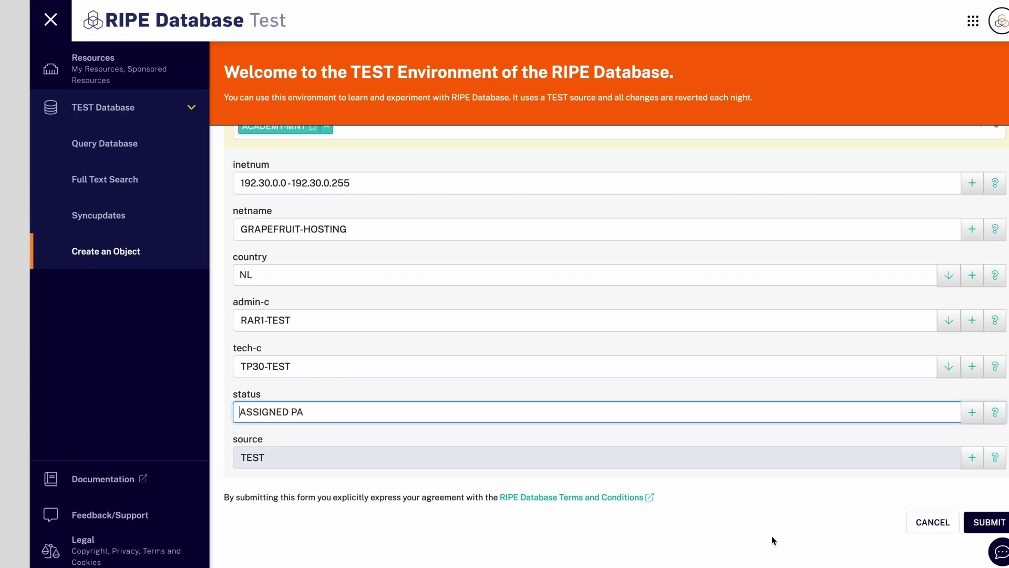
pyautogui.click(995, 524)
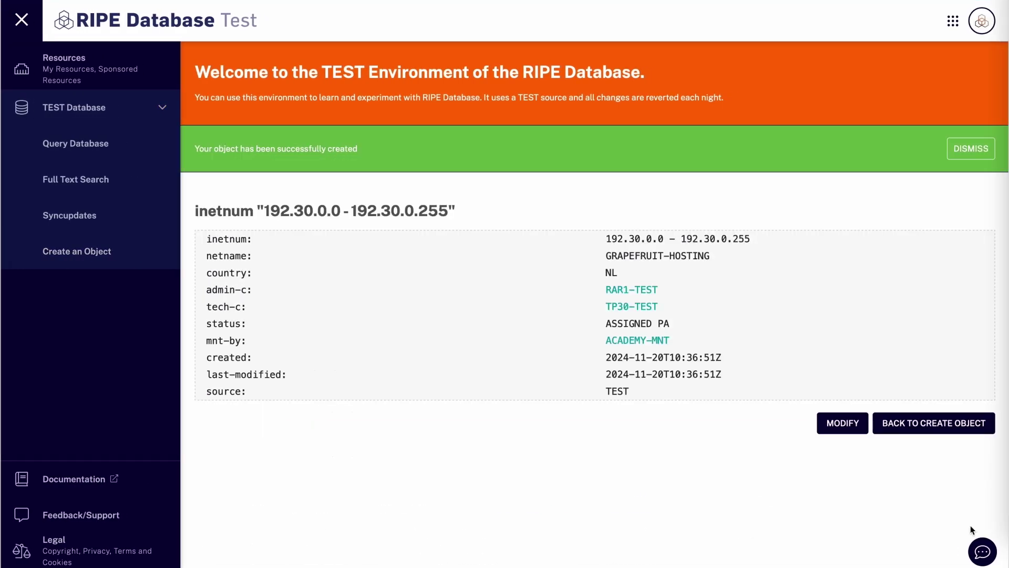